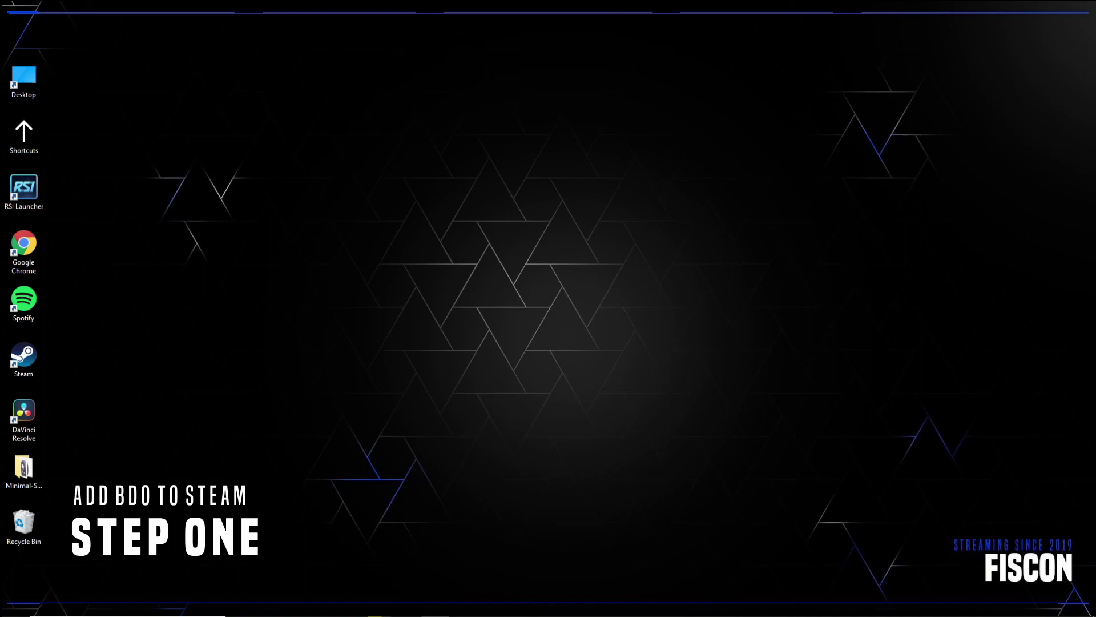
Step: Open Steam and add Black Desert from S:\Games\BlackDesert\ to the library as a non-Steam game
double_click(24, 359)
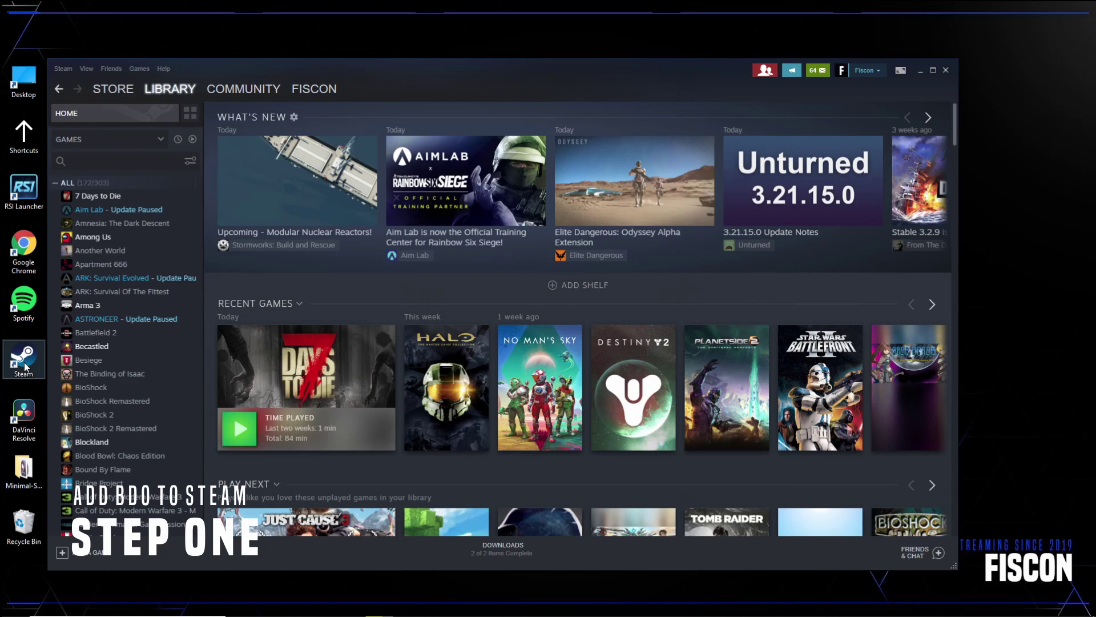
click(84, 554)
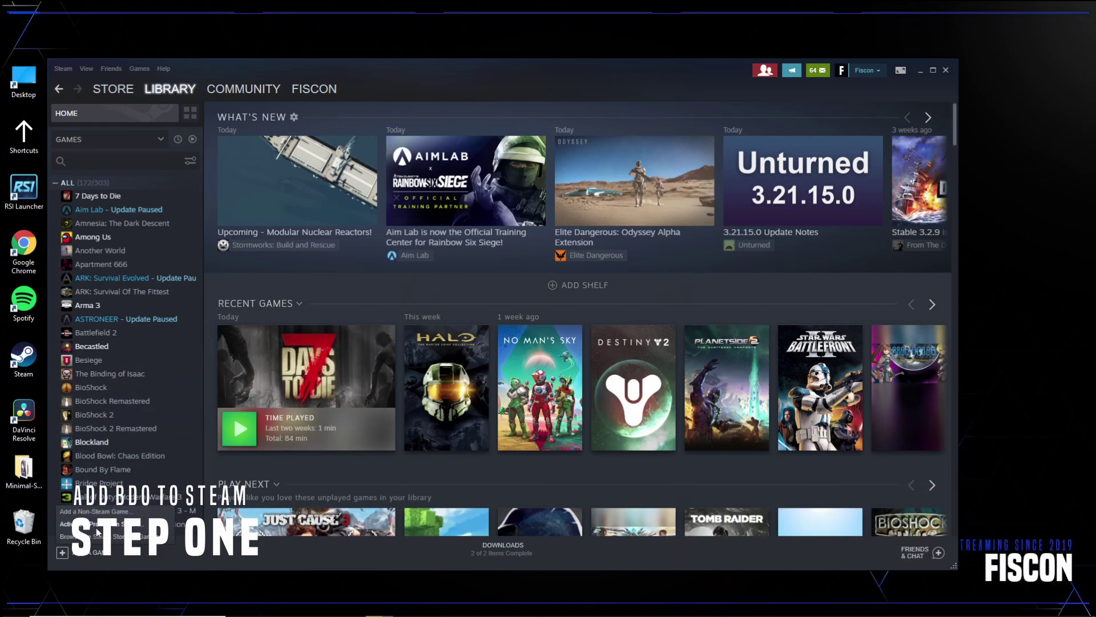
click(91, 511)
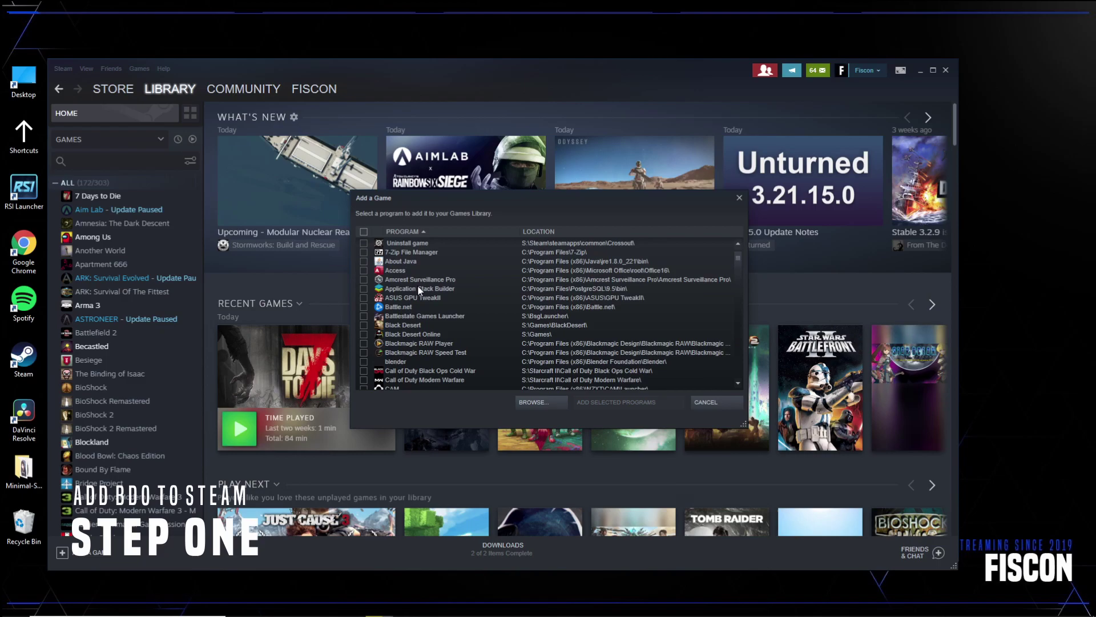
click(404, 334)
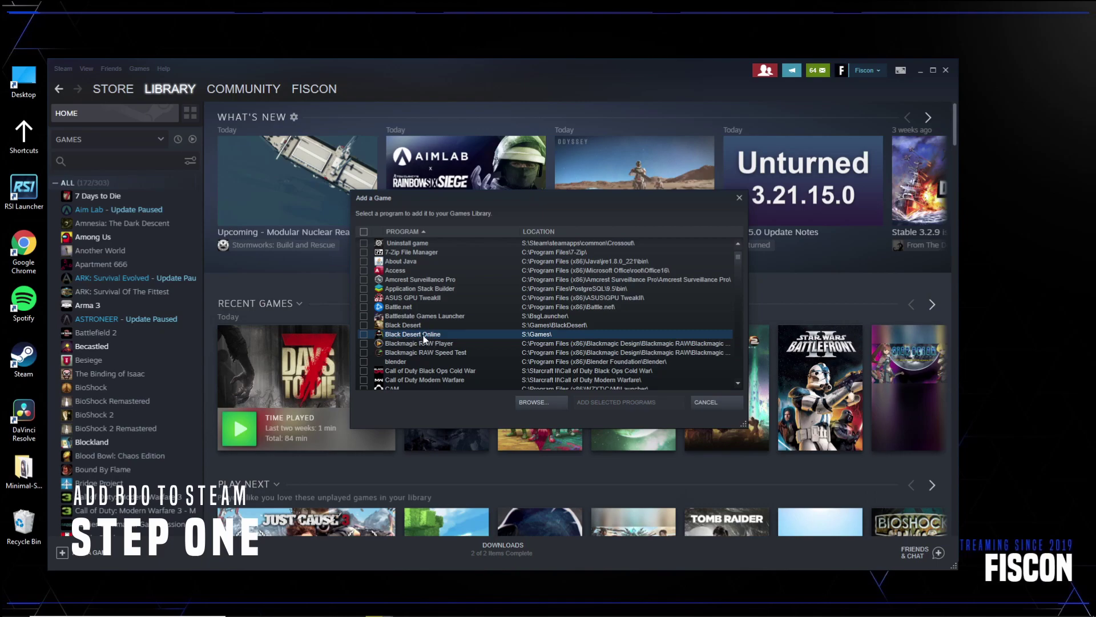
click(364, 326)
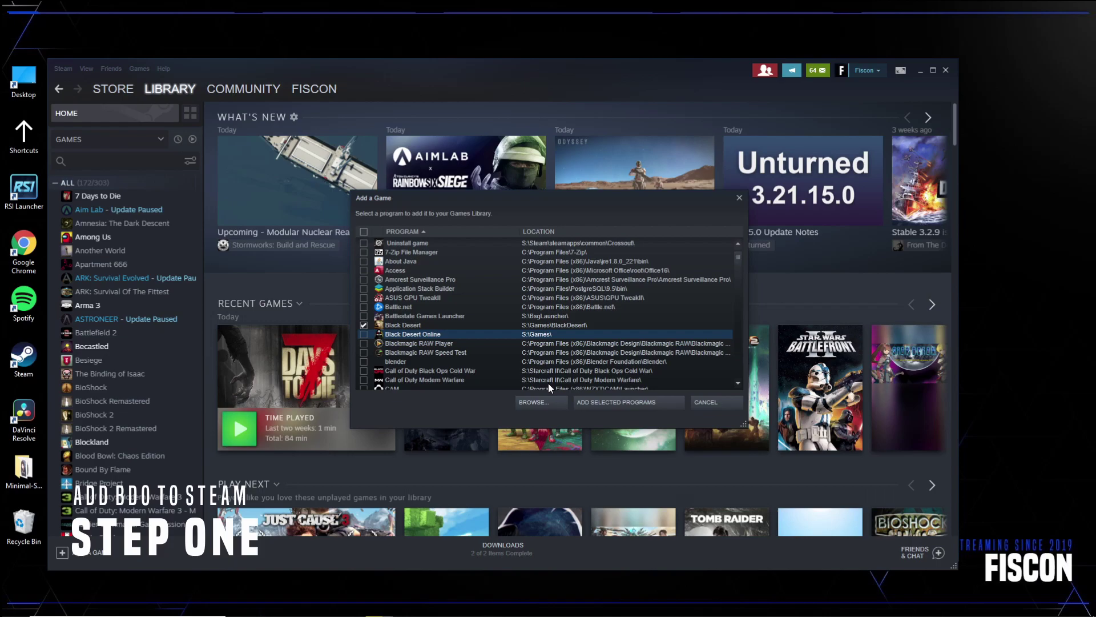
click(629, 402)
scroll(116, 396, down, 1)
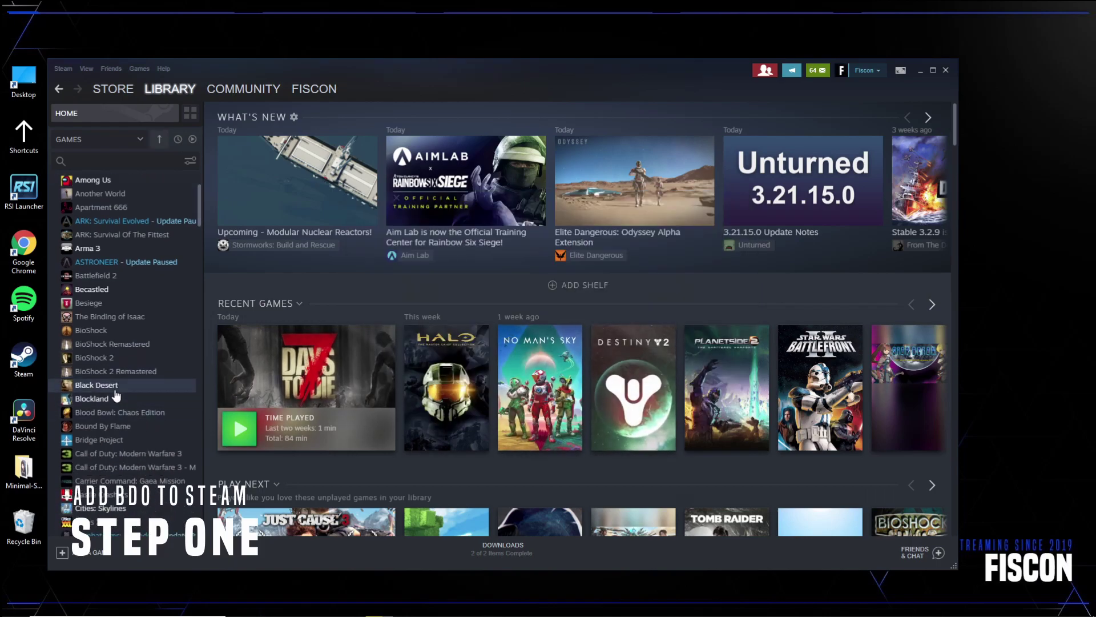
Step: Create a desktop shortcut for Black Desert from the Steam library and place it beside the Spotify icon
click(114, 388)
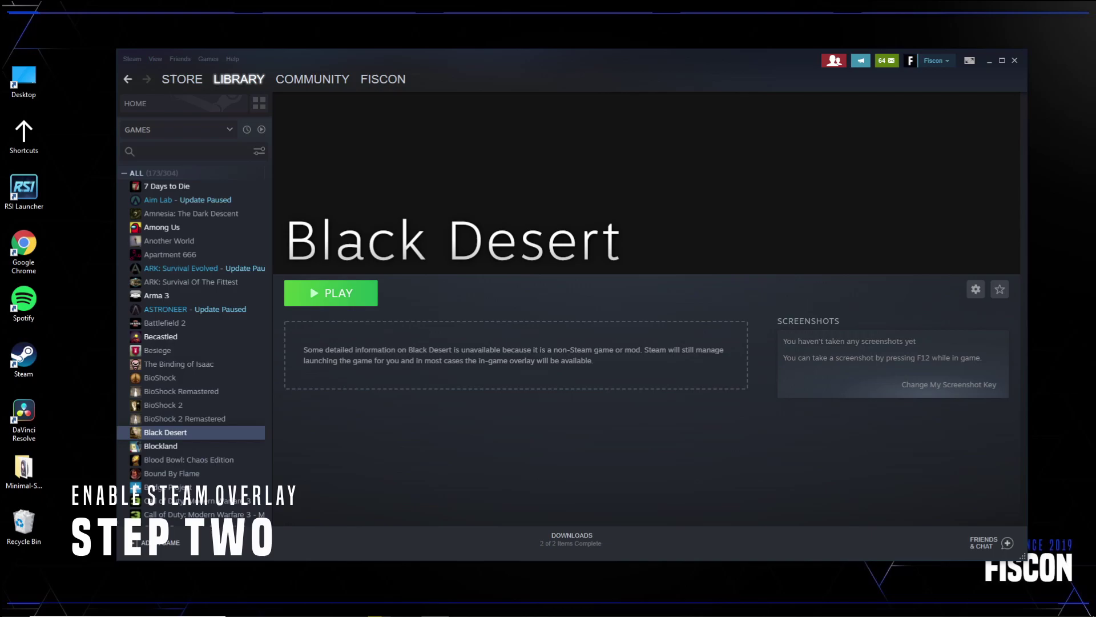
right_click(200, 429)
mouse_move(236, 486)
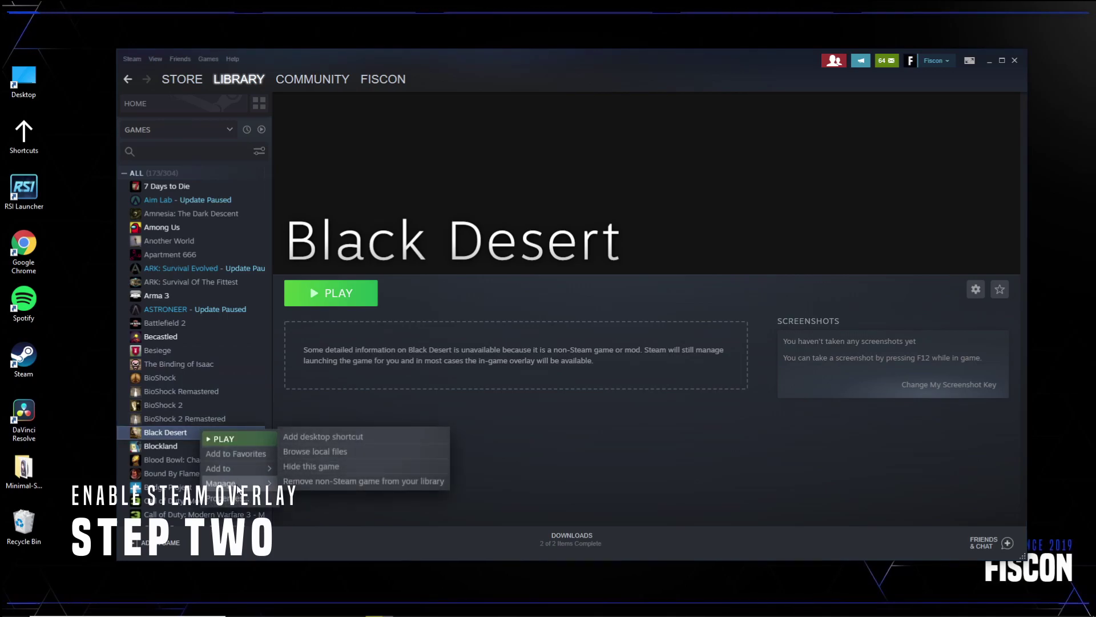
click(332, 436)
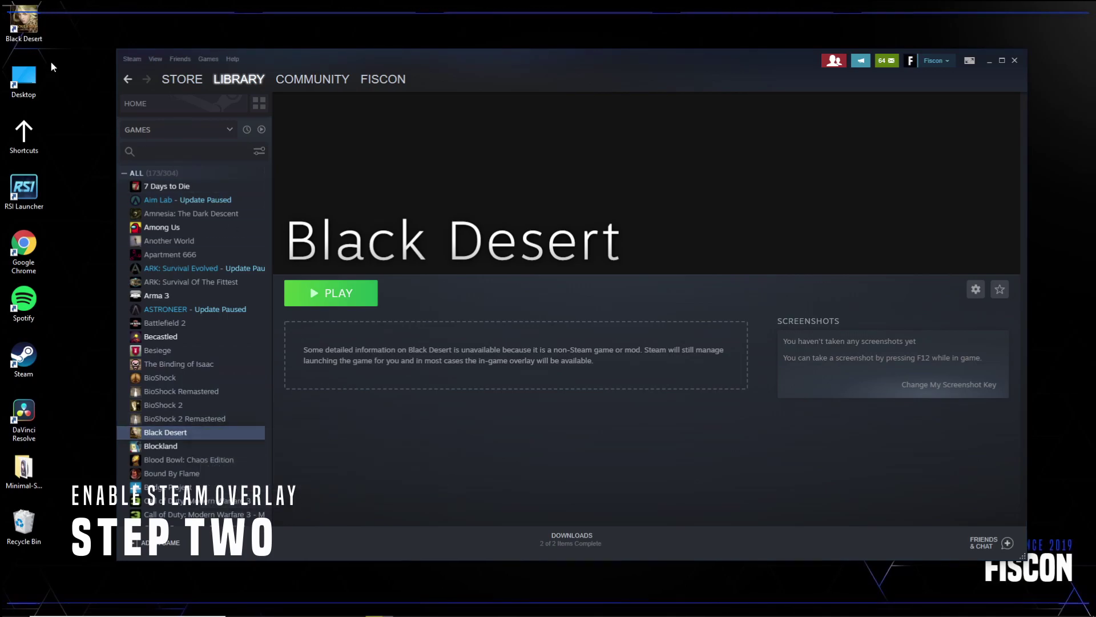
drag(24, 31, 70, 312)
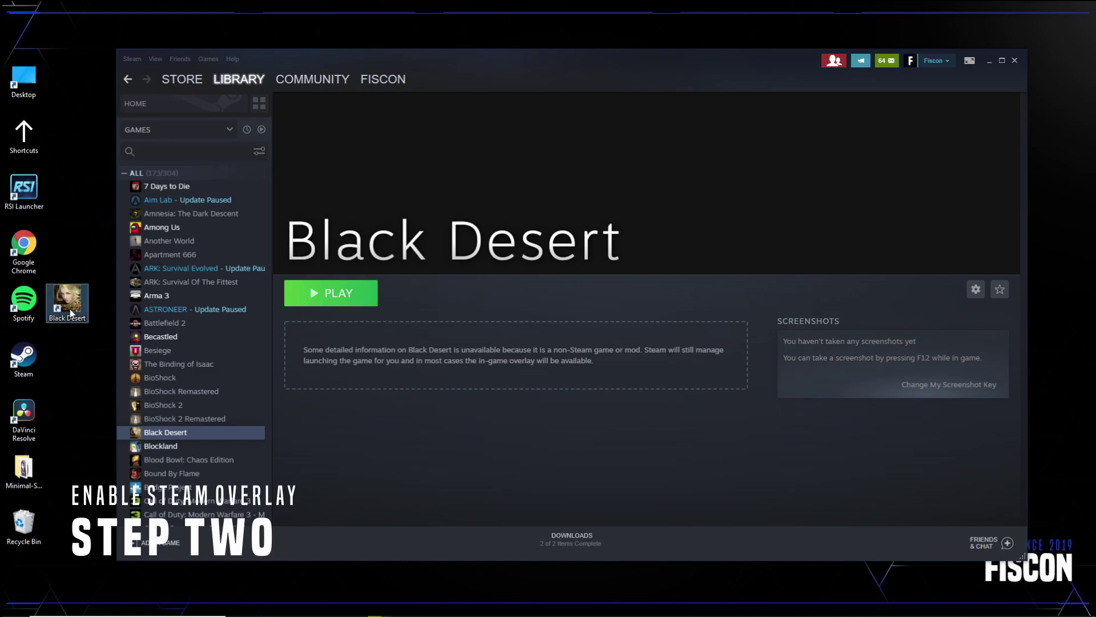
Step: Open Notepad and enter a [General] section with SteamAppID="pastenumbershere" and LauncherExe=Black_Desert_Online_Launcher.exe, plus a [Temp] section with empty AuthKey= and AccountID=
key(super)
text(notepad)
key(Return)
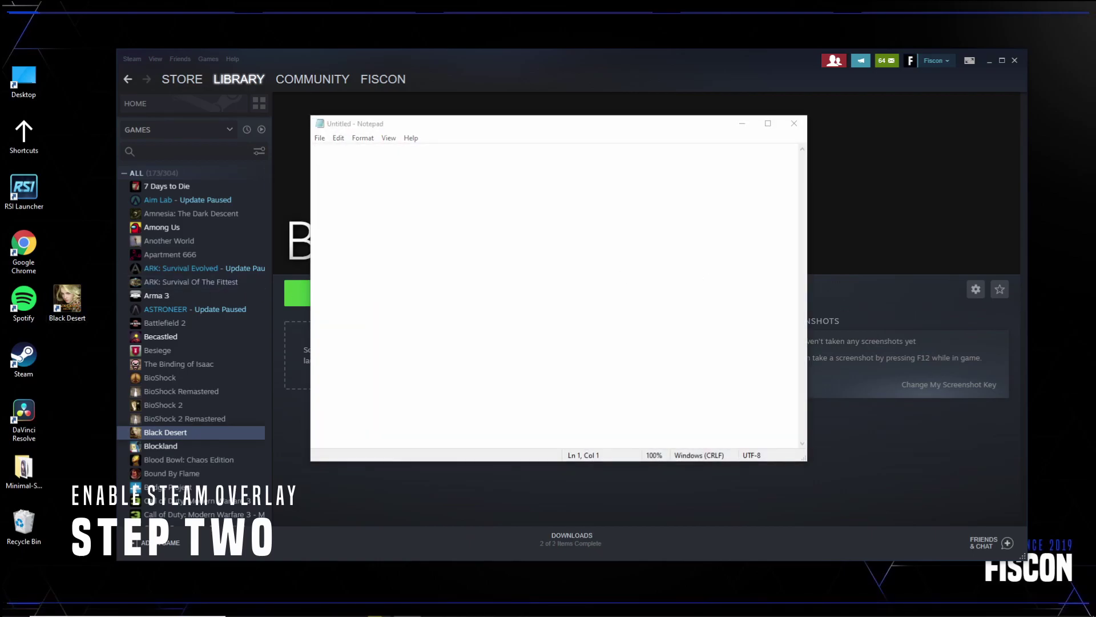
click(470, 278)
text([General] 		SteamAppID="pastenumbershere"  LauncherExe=Black_Desert_Online_Launcher.exe 		[Temp] 		AuthKey= 		AccountID=)
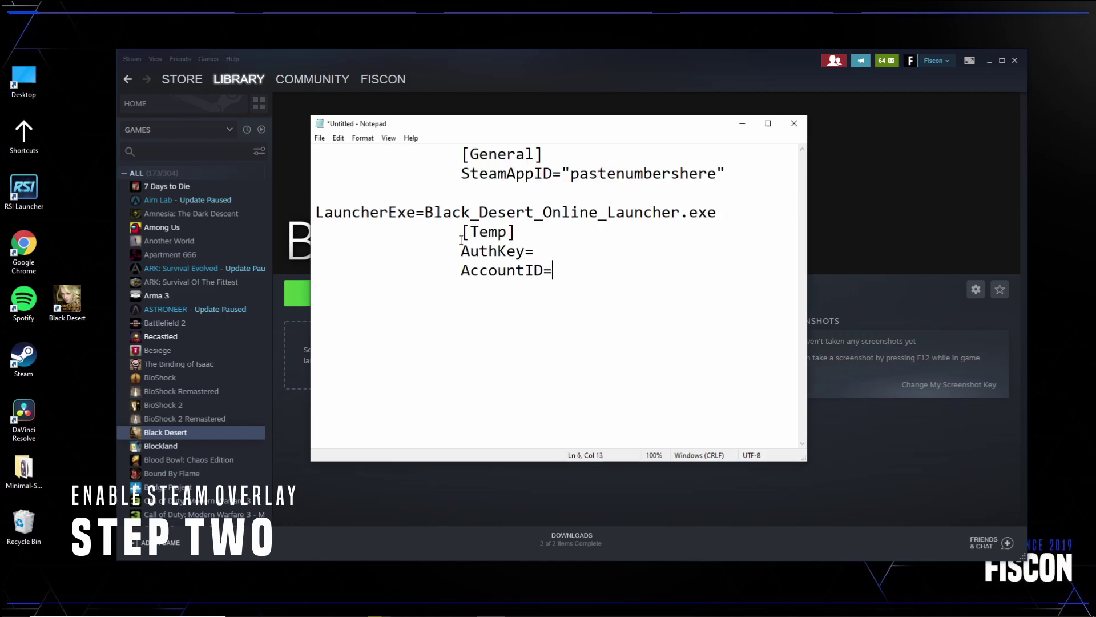
Step: Remove the indentation before [General] and SteamAppID, enlarge the Notepad window, and delete the blank line above LauncherExe
click(448, 155)
key(BackSpace)
key(BackSpace)
drag(460, 173, 318, 173)
key(BackSpace)
click(337, 204)
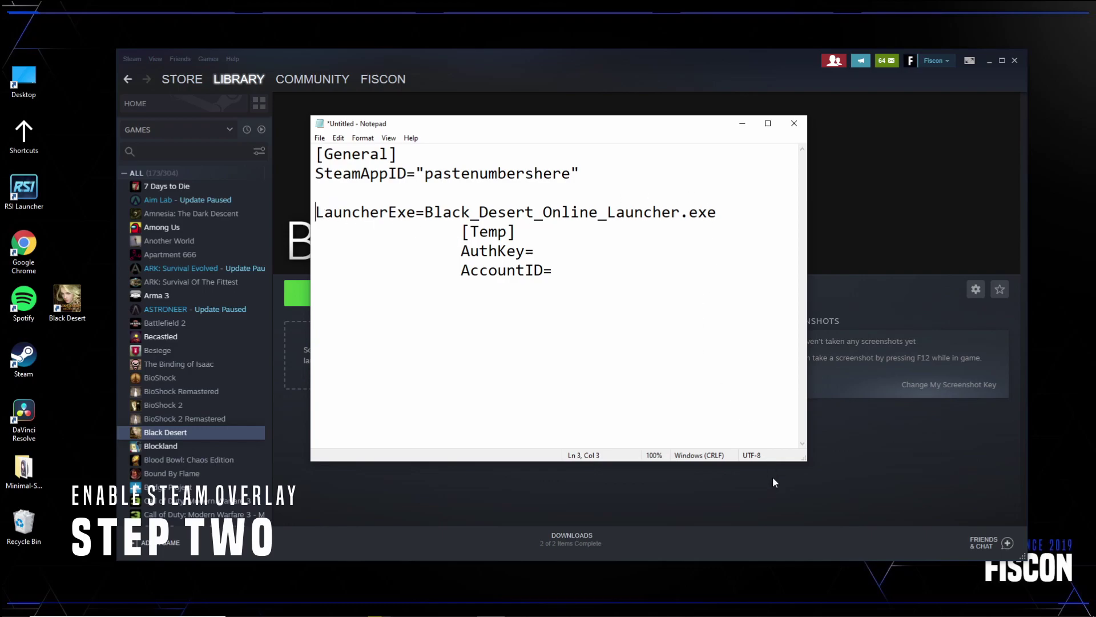
drag(807, 460, 886, 547)
key(BackSpace)
key(BackSpace)
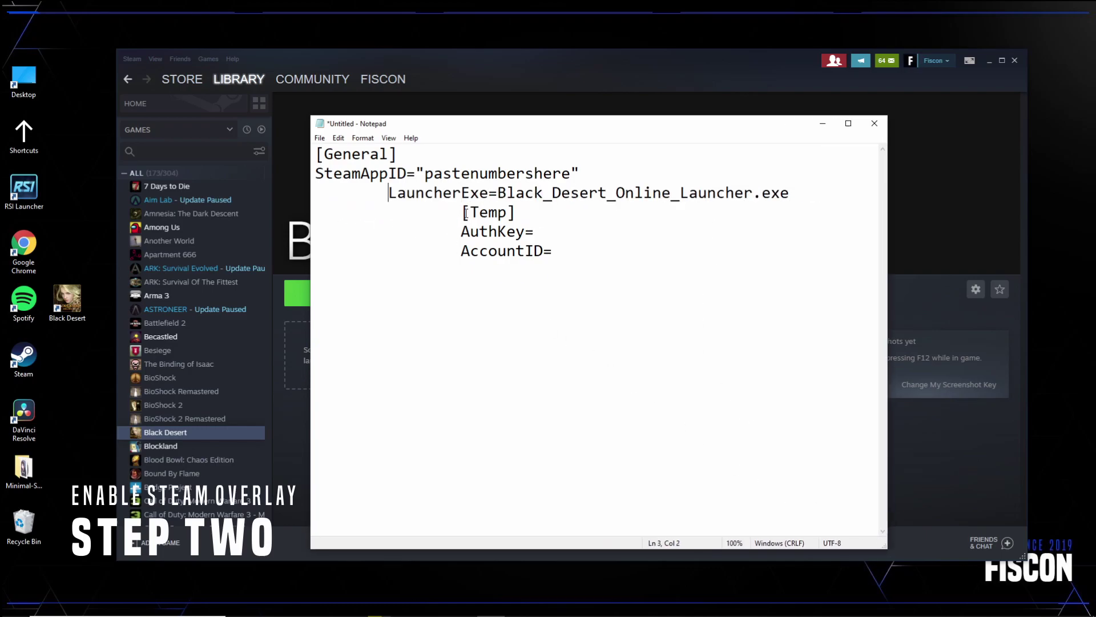
Step: Remove the remaining indentation so the LauncherExe, [Temp], AuthKey and AccountID lines each start at the margin
click(436, 212)
key(shift+Home)
key(BackSpace)
click(464, 232)
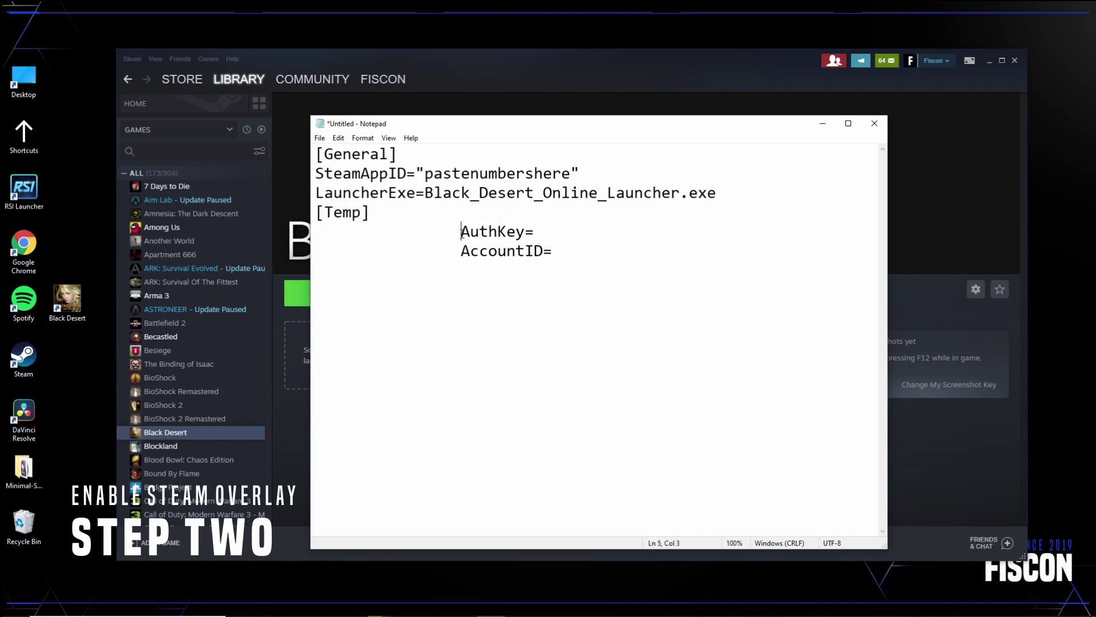
key(shift+Home)
key(BackSpace)
click(461, 251)
key(shift+Home)
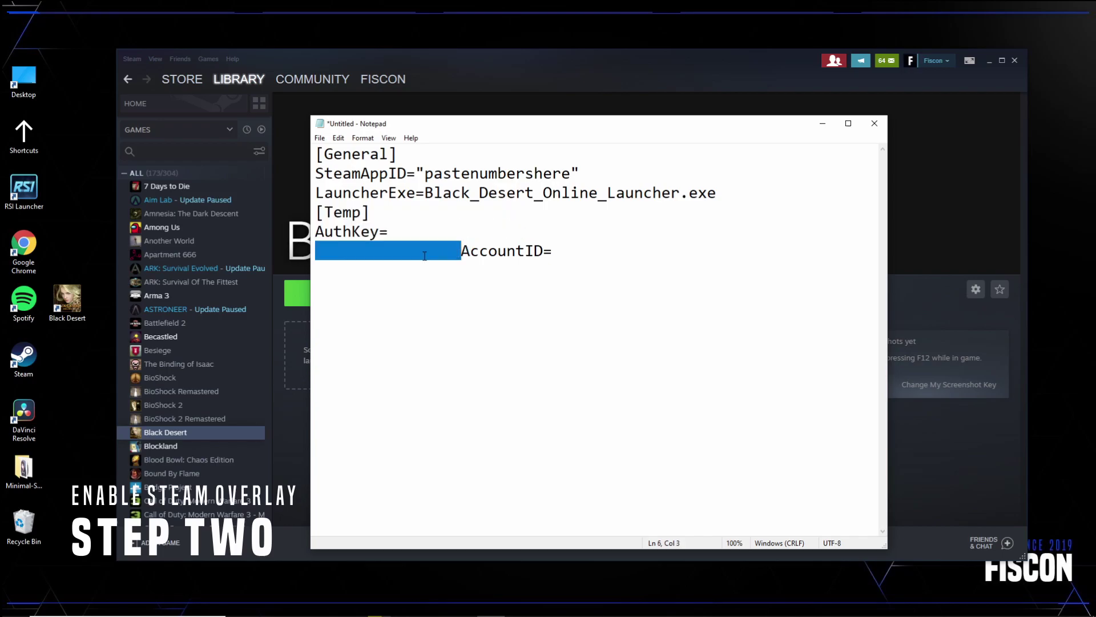
key(BackSpace)
key(BackSpace)
key(Return)
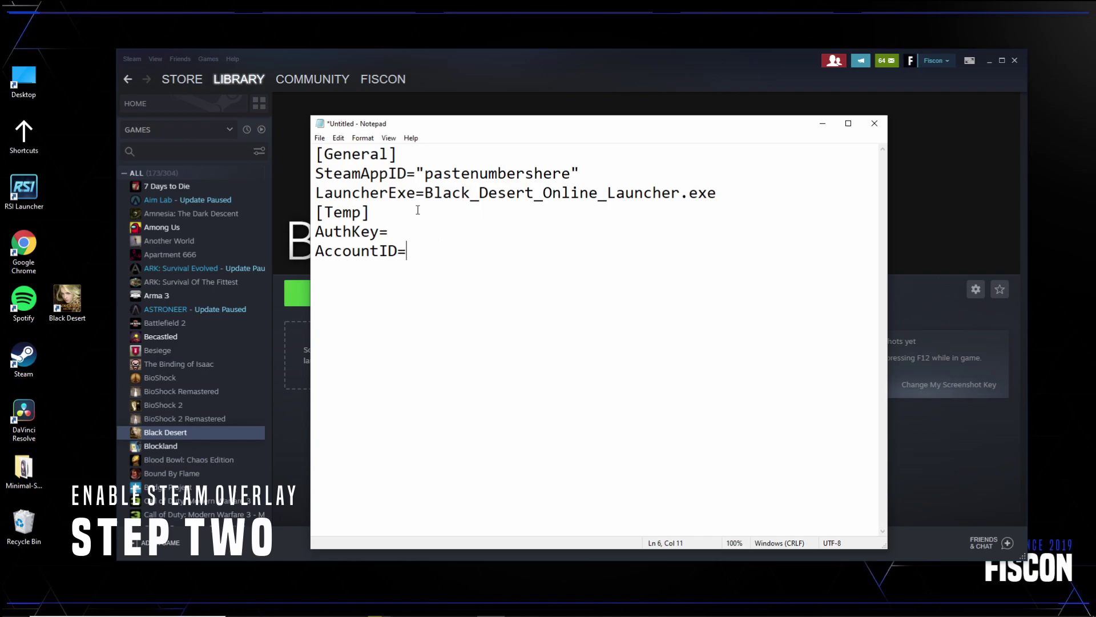
click(475, 261)
Step: Open the properties of the Black Desert desktop shortcut and copy the number after steam://rungameid/ in its URL
right_click(70, 298)
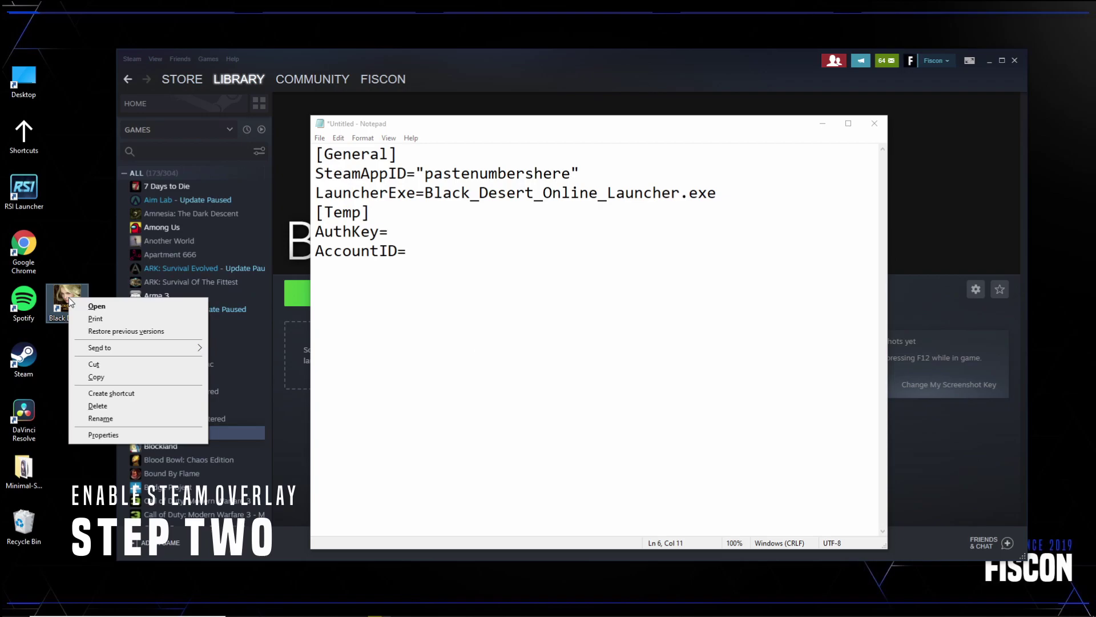
click(103, 435)
drag(170, 320, 175, 150)
click(178, 208)
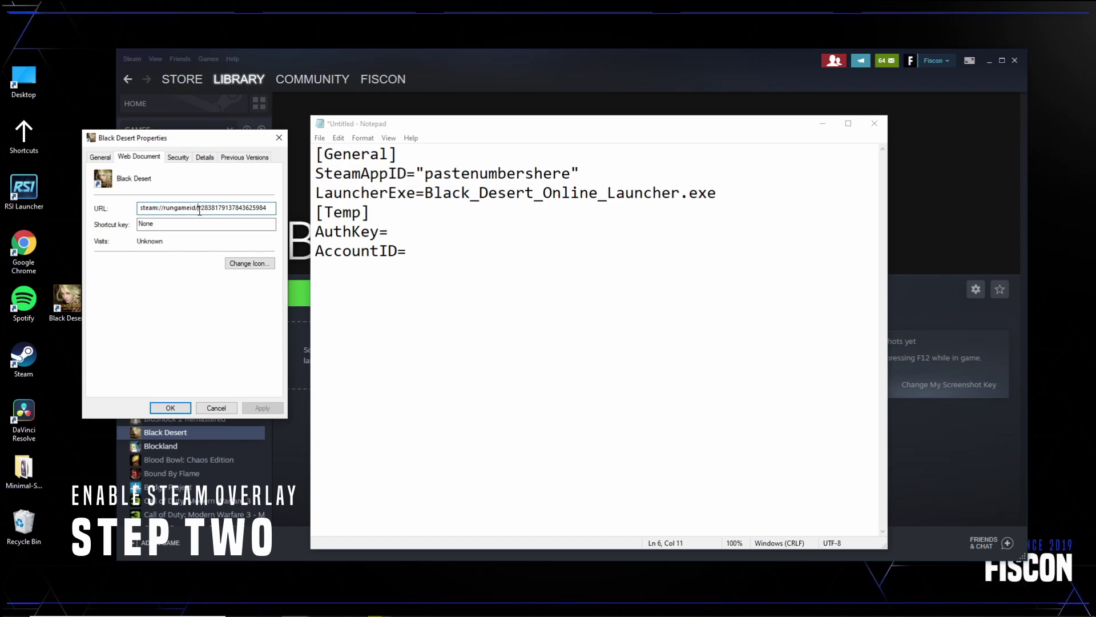
drag(200, 209, 278, 213)
key(ctrl+c)
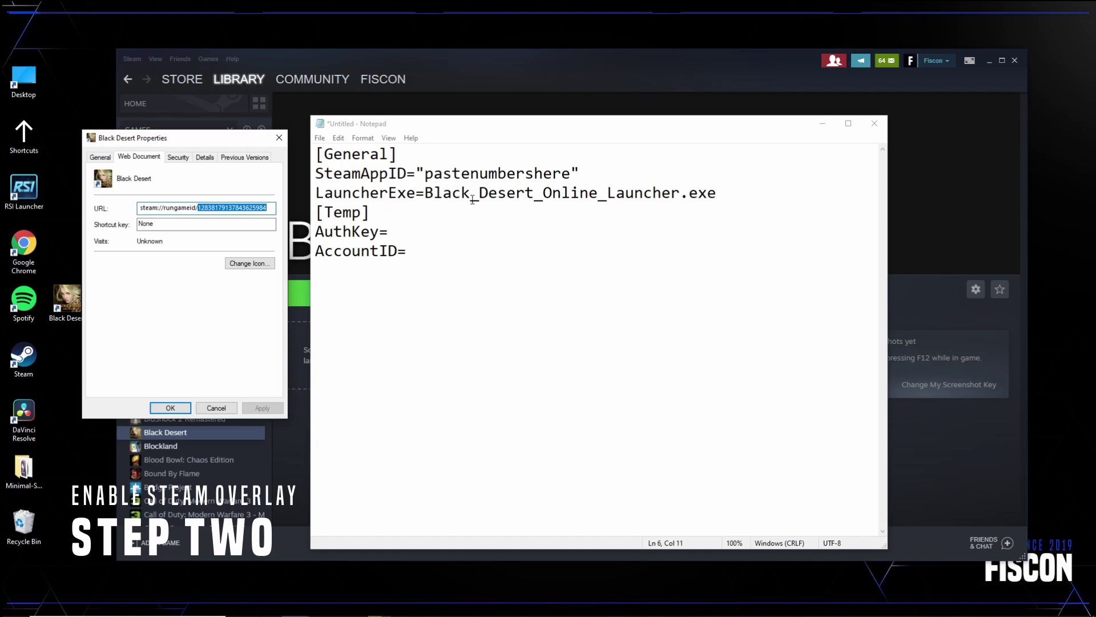
Step: Replace pastenumbershere in the SteamAppID line with the copied game ID and close the shortcut's properties
drag(424, 173, 572, 173)
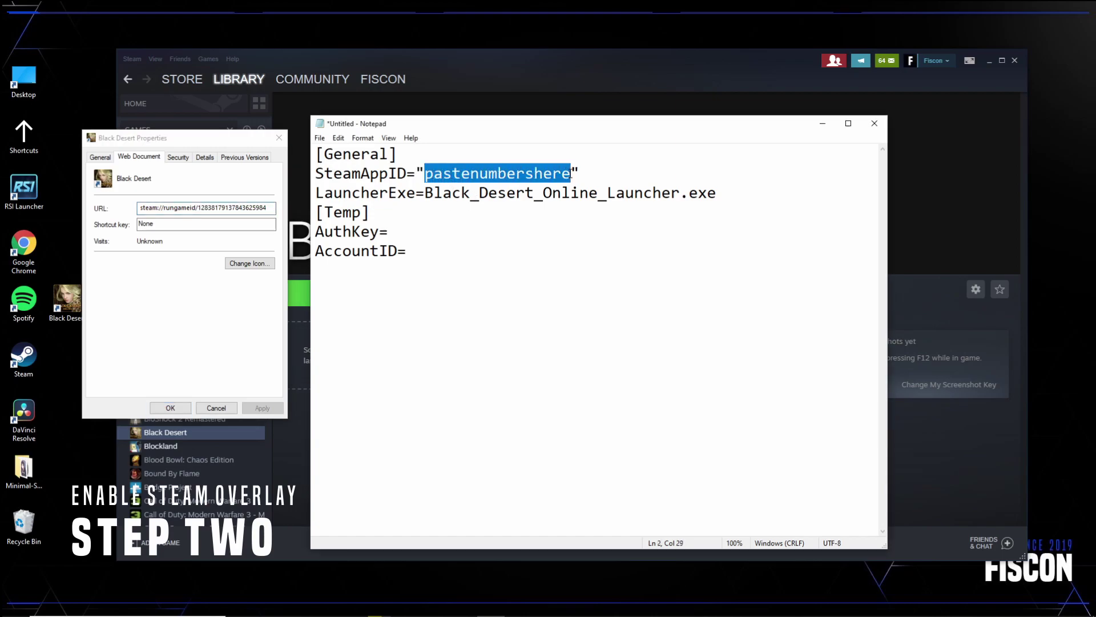
key(ctrl+v)
click(535, 233)
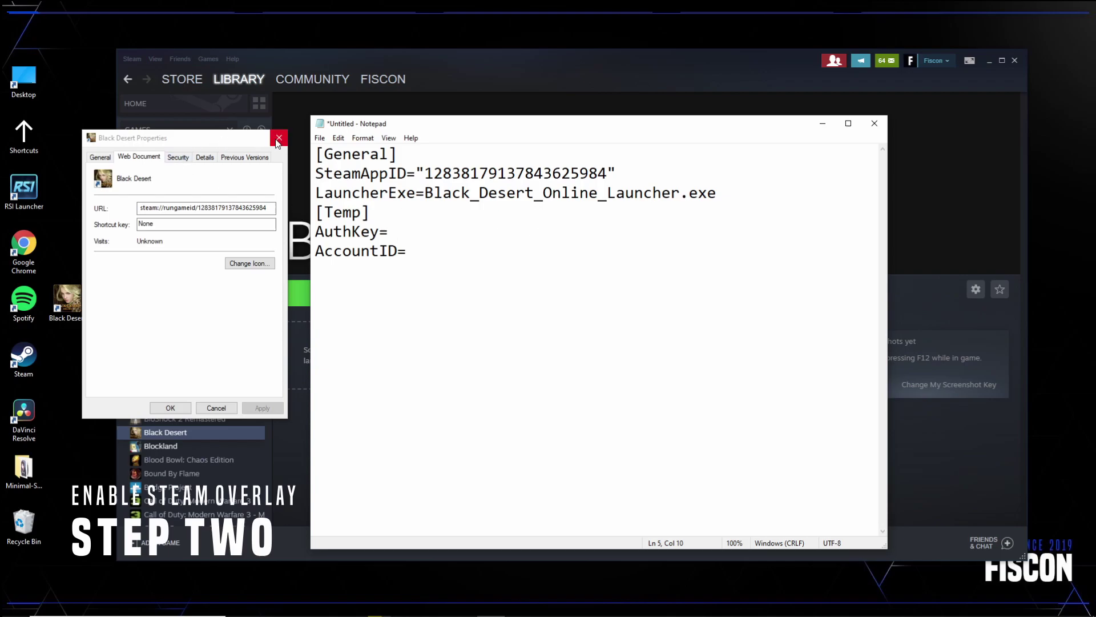
click(451, 264)
Step: Save the text file as SteamLauncher.ini in the S:\Games\BlackDesert folder, replacing the existing file
click(319, 139)
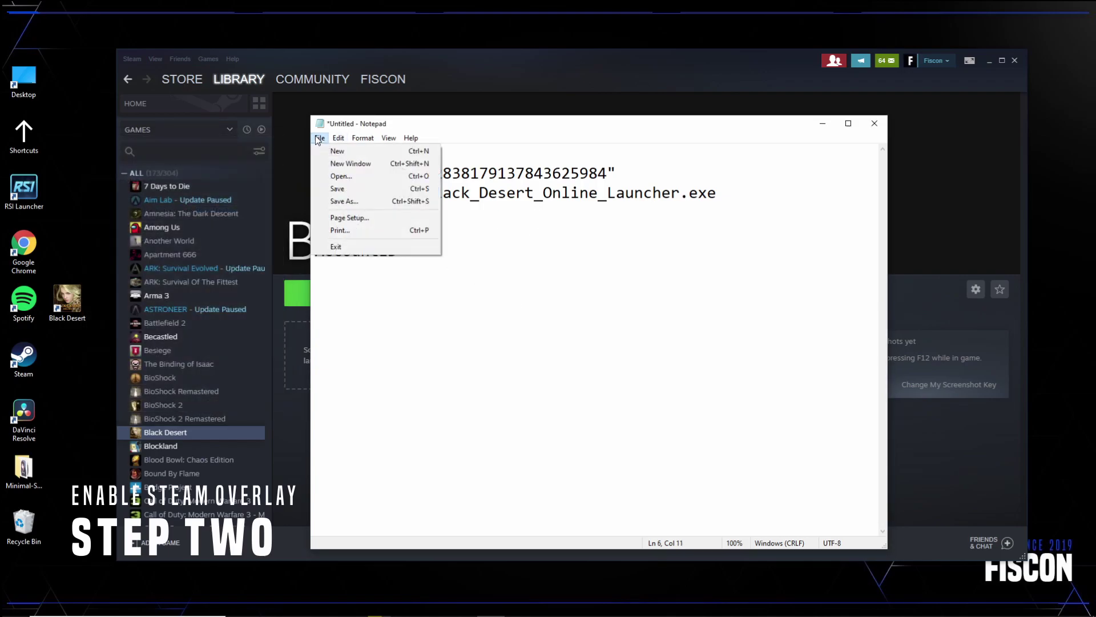
click(359, 201)
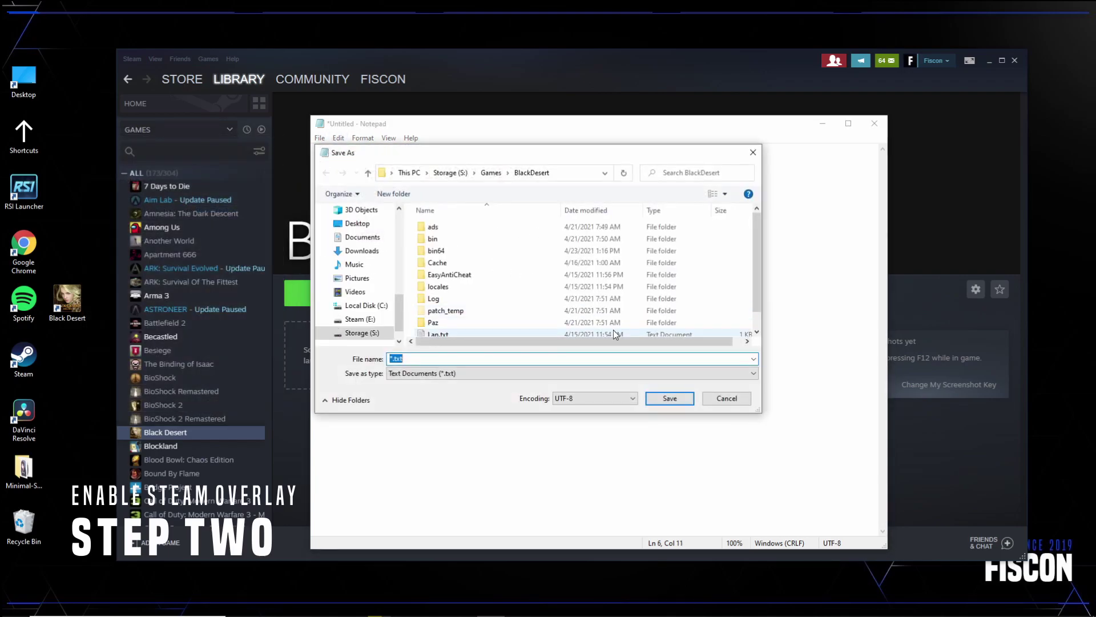
click(427, 358)
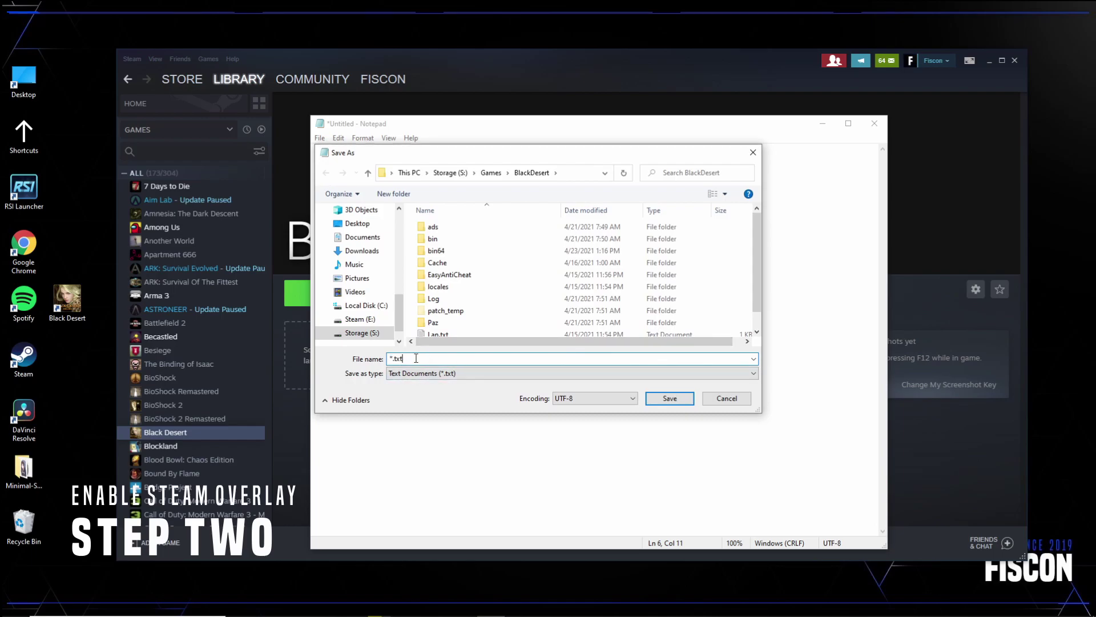
drag(417, 359, 384, 360)
text(Stea)
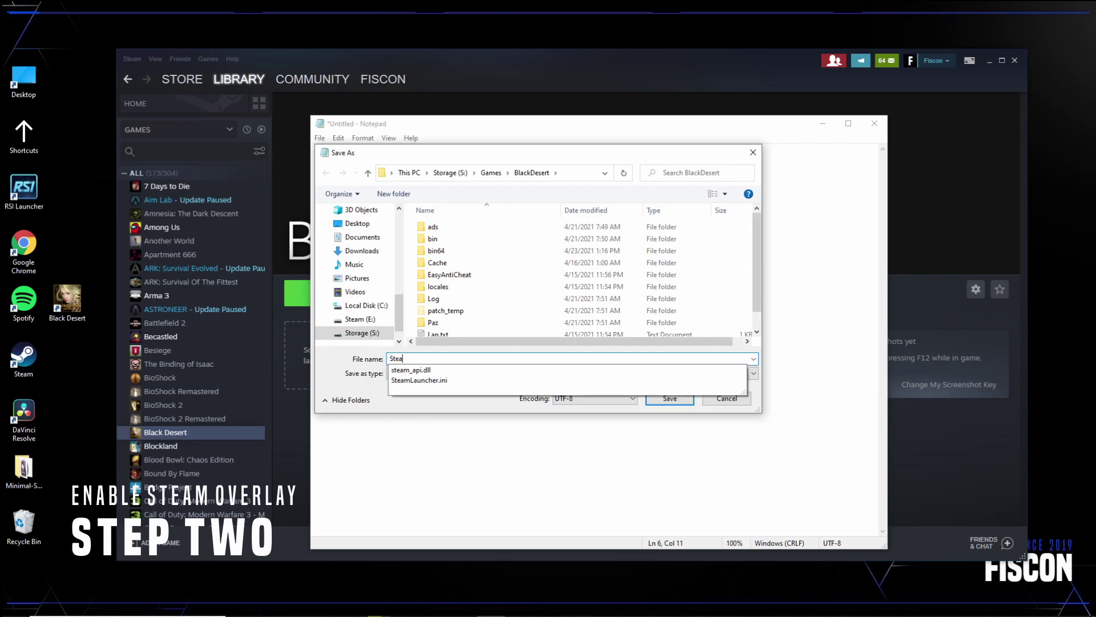
text(mLauncher.ini)
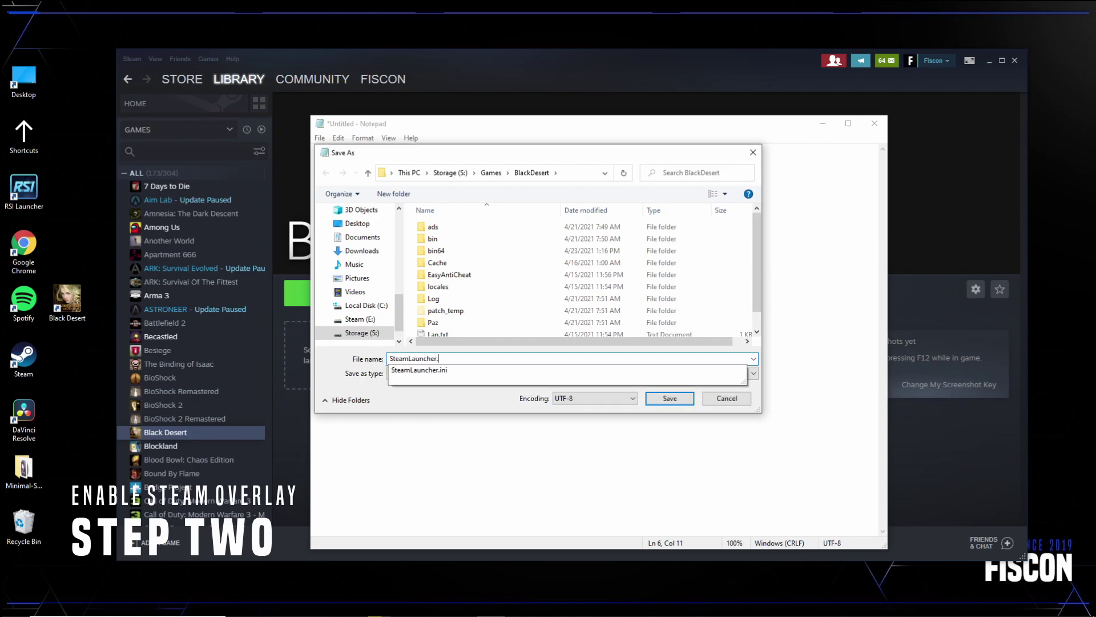
click(450, 172)
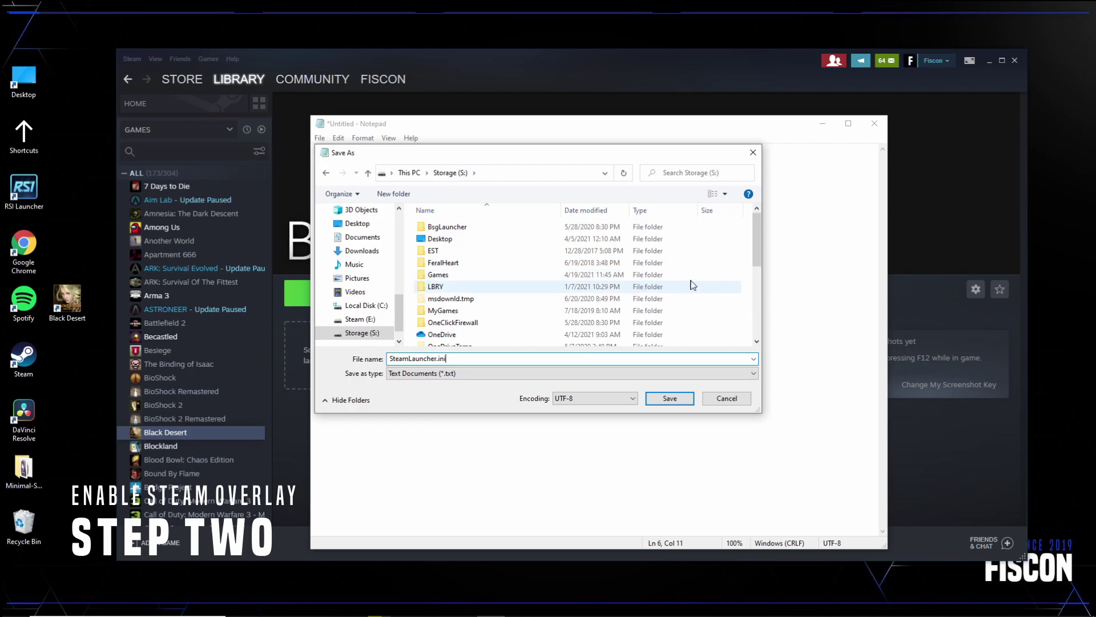
double_click(487, 274)
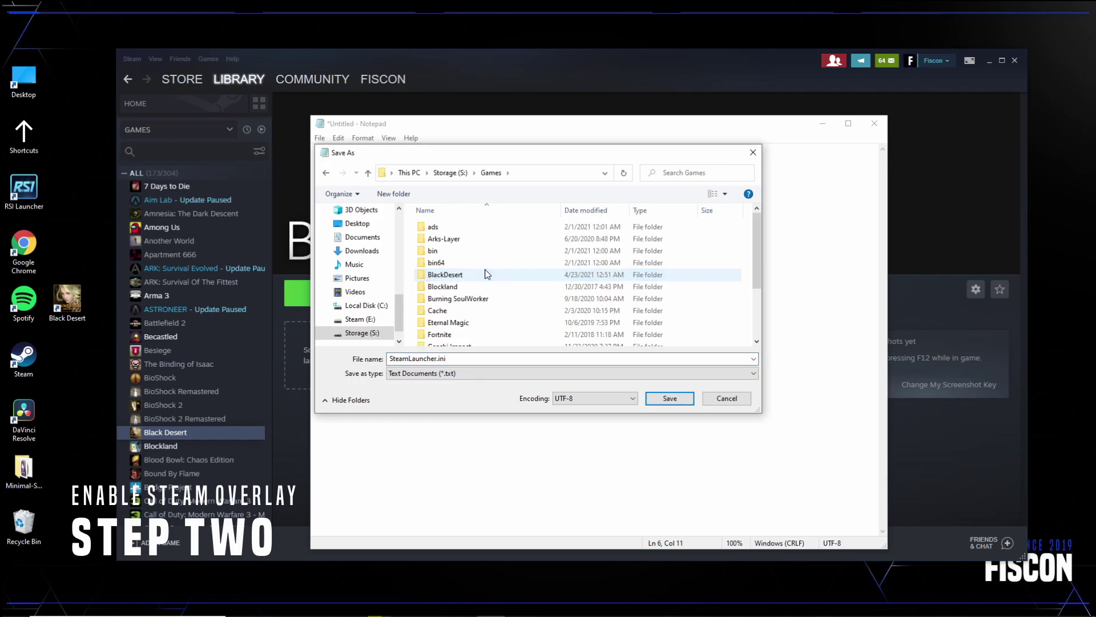
double_click(488, 275)
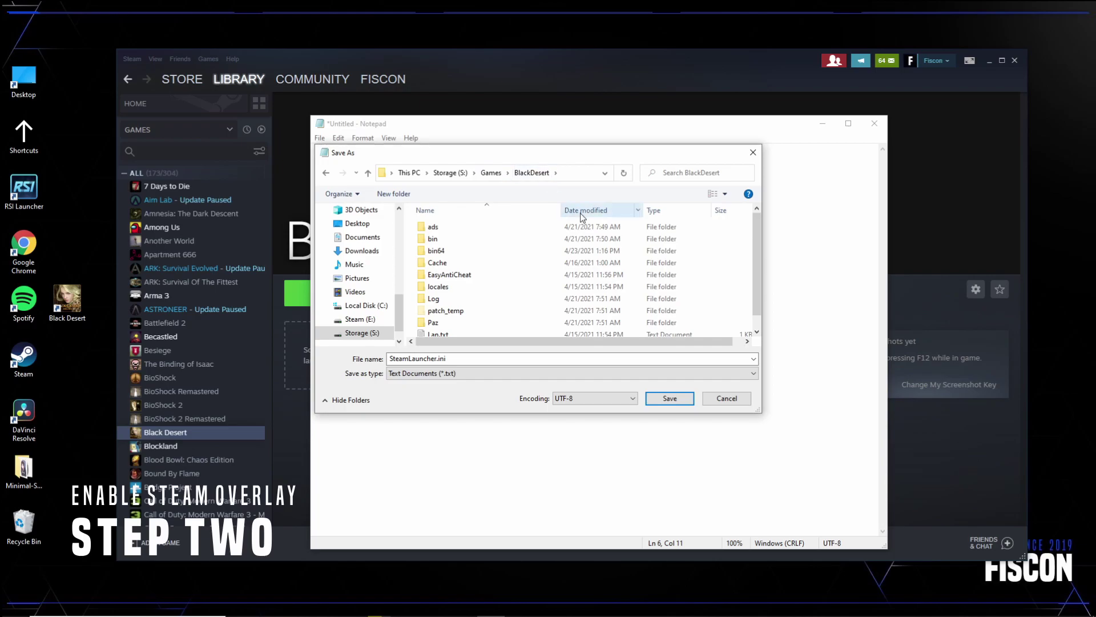
click(669, 398)
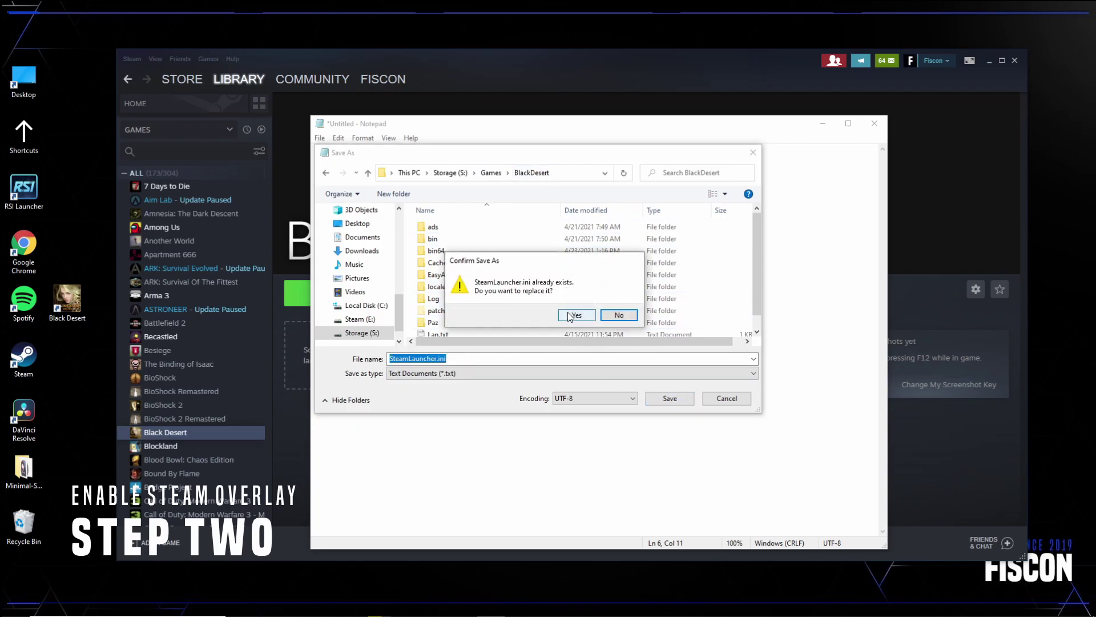
click(570, 316)
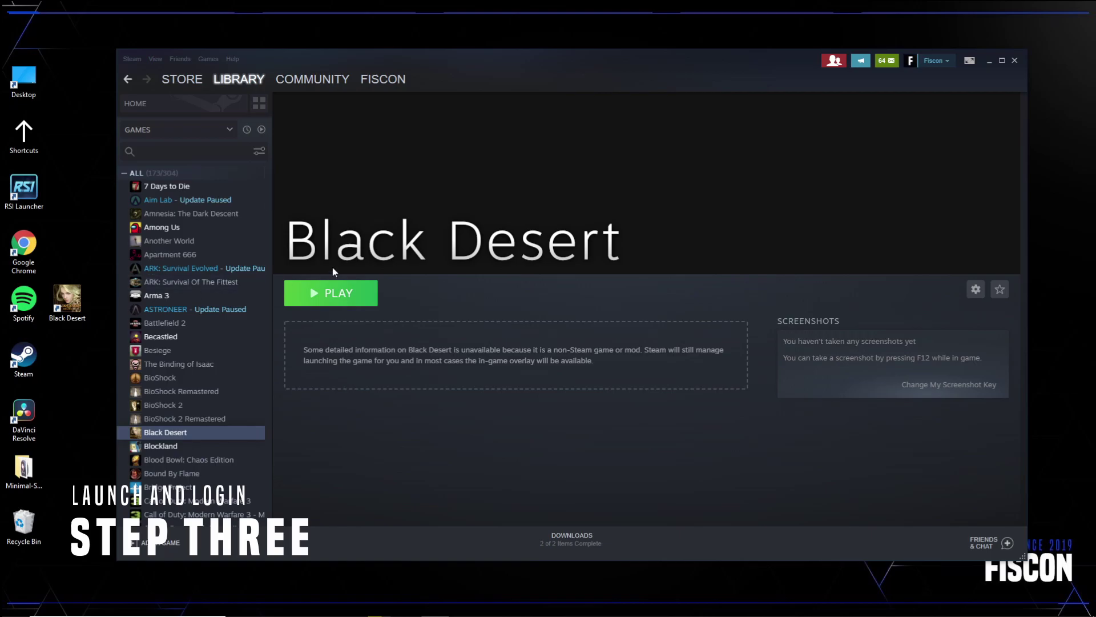
Step: Launch Black Desert from the Steam library and open the in-game Settings window
click(353, 304)
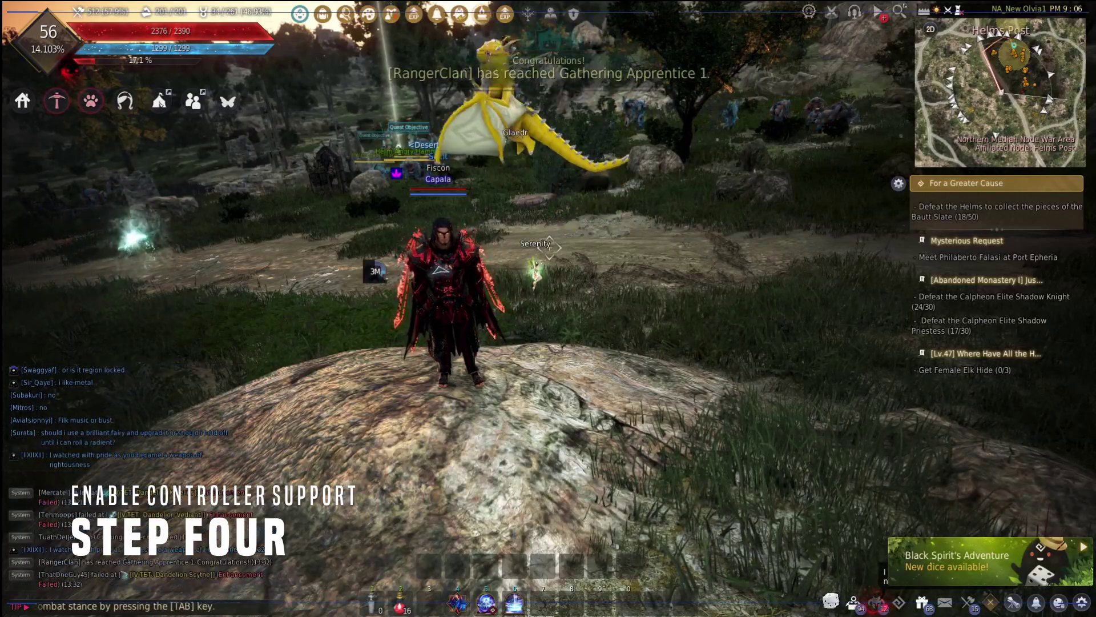
key(Escape)
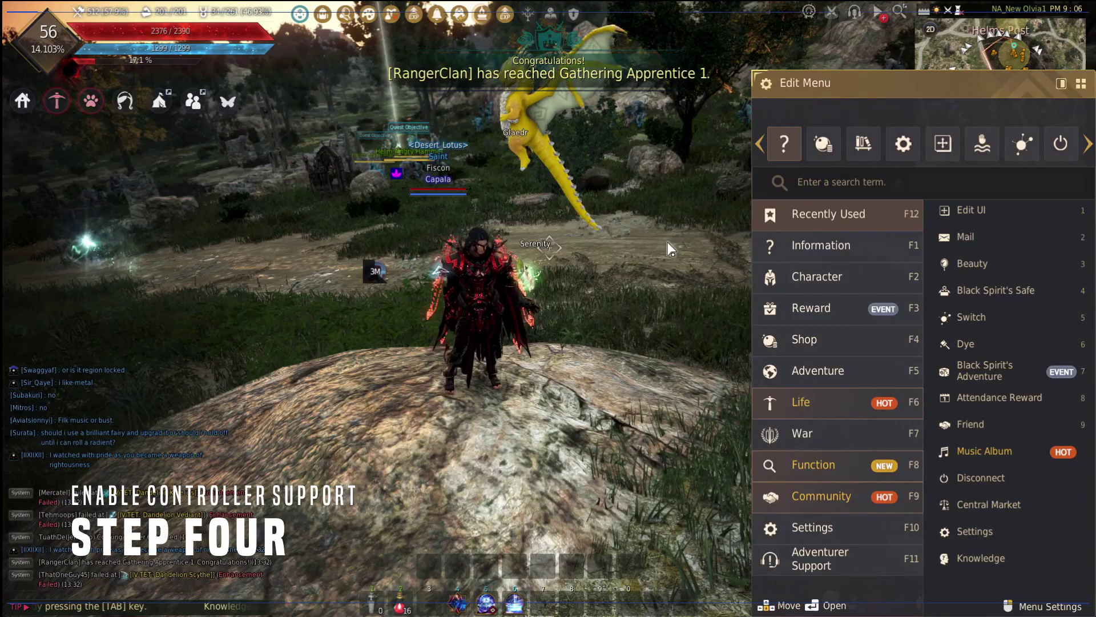
mouse_move(824, 525)
click(998, 205)
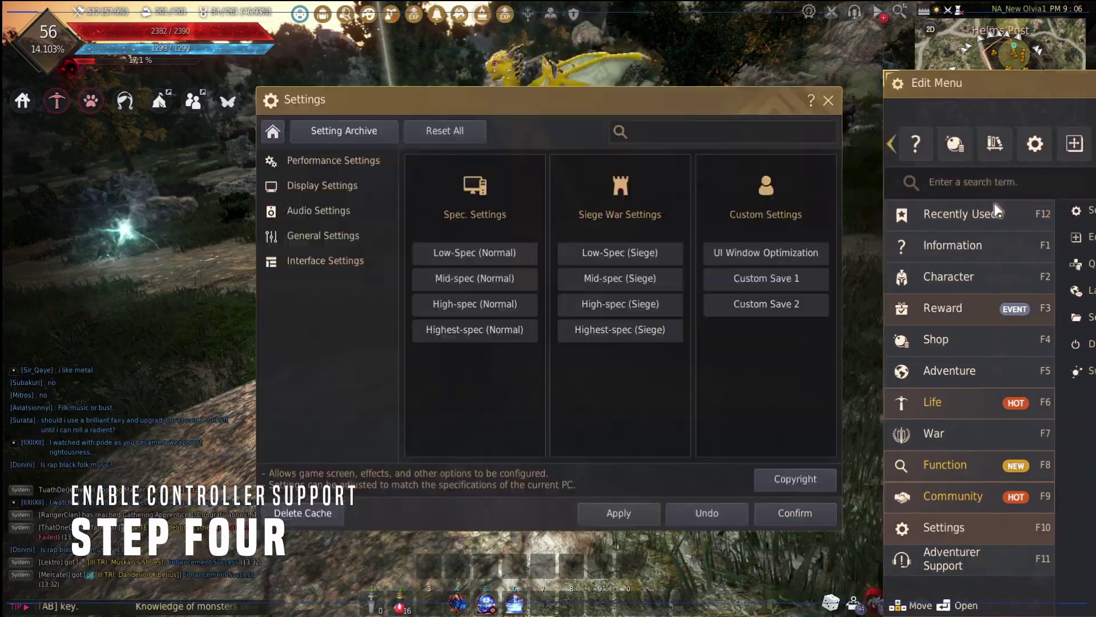
Step: Enable Use Gamepad and Use Gamepad UI in the Gamepad Interface settings and apply the changes
click(313, 260)
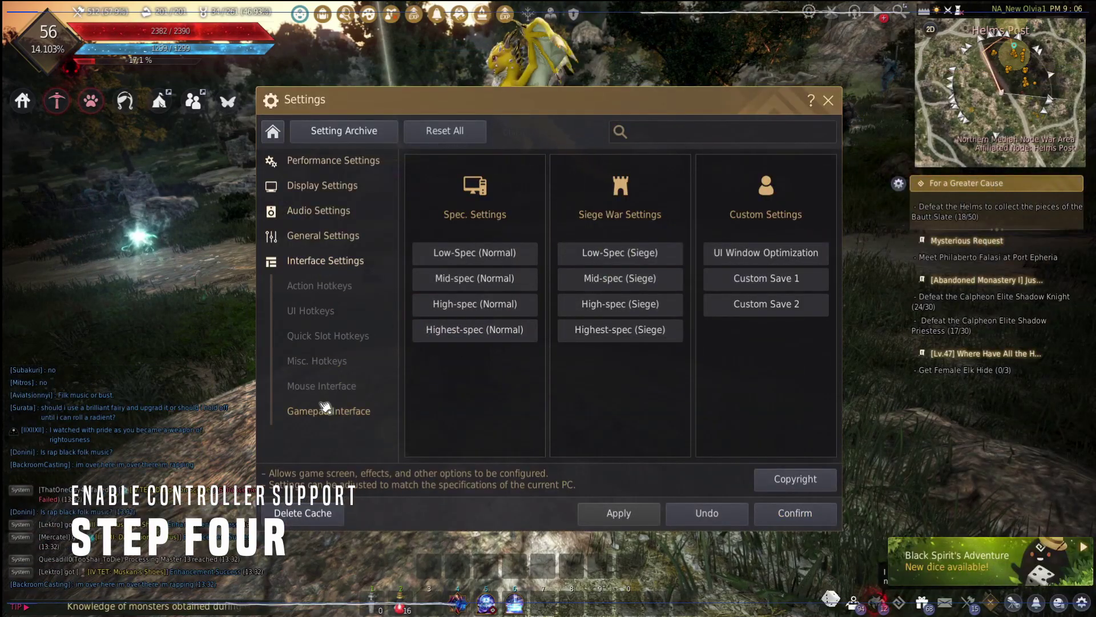
click(325, 409)
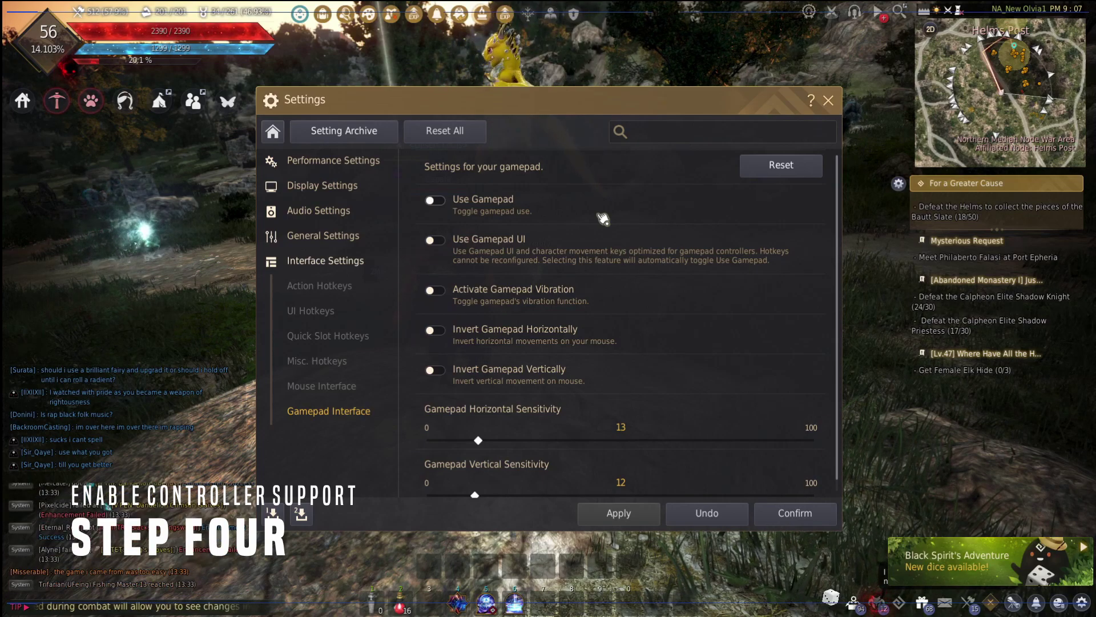
click(447, 202)
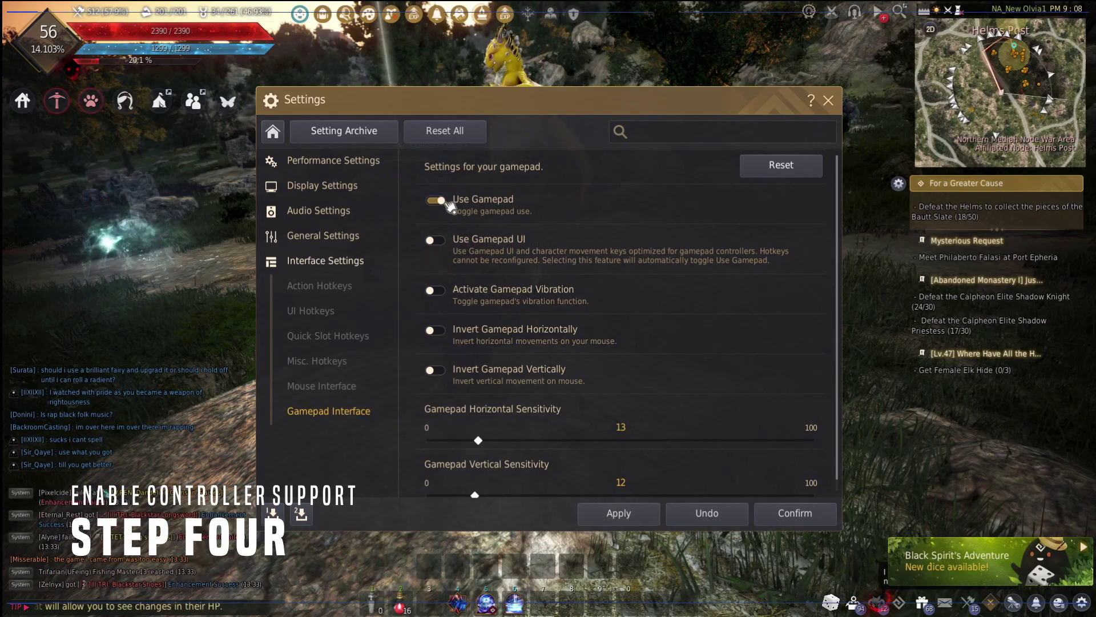
click(435, 241)
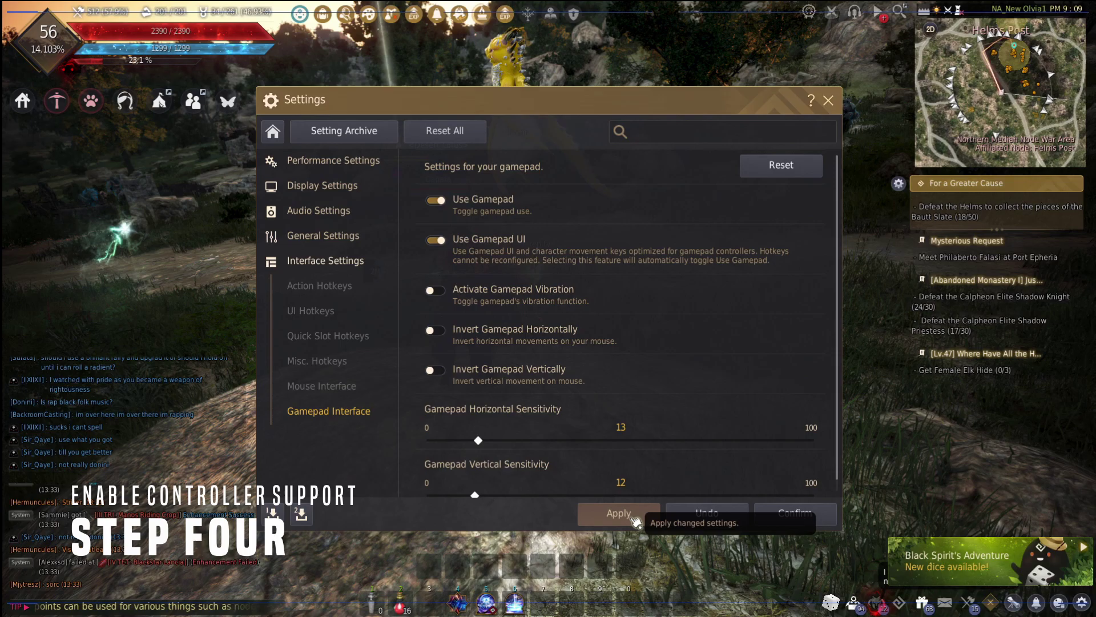
click(632, 515)
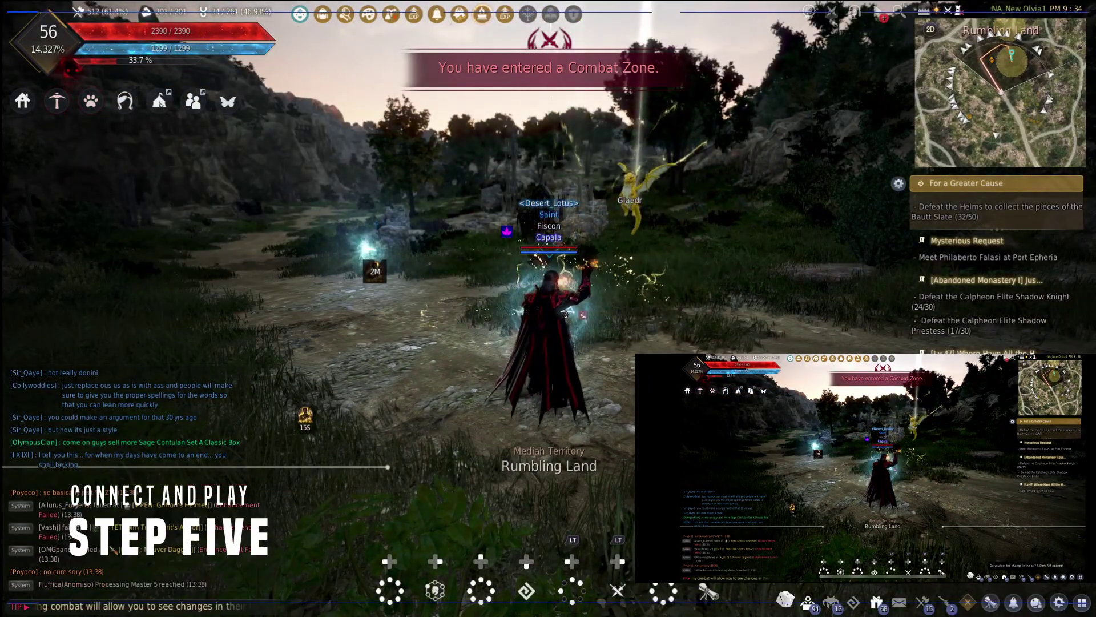
Step: Switch from Black Desert to the Steam window
key(alt+Tab)
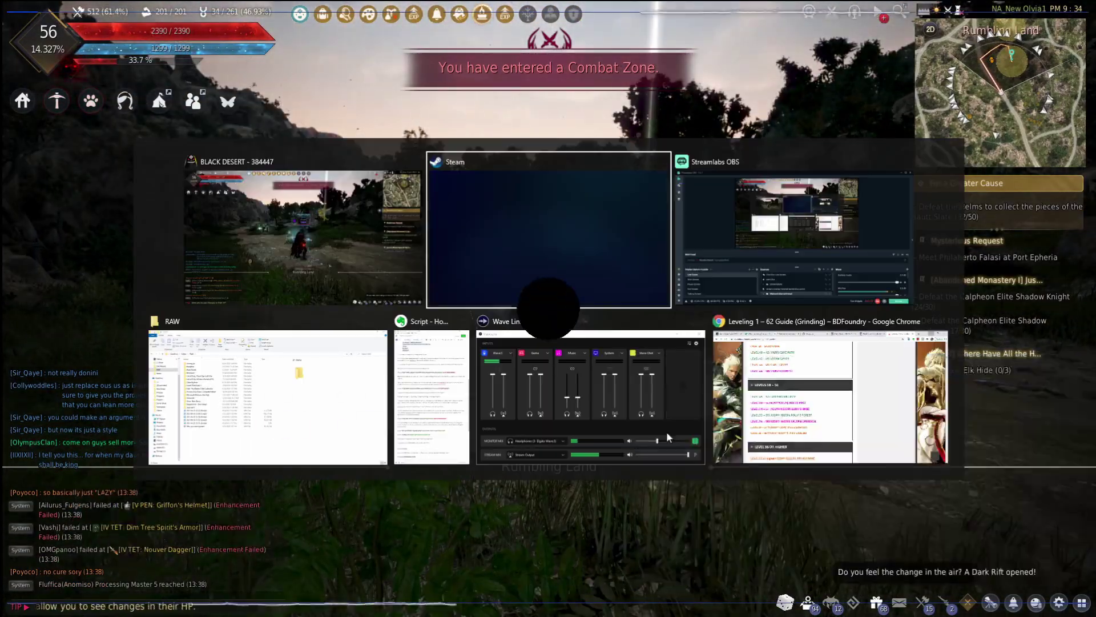